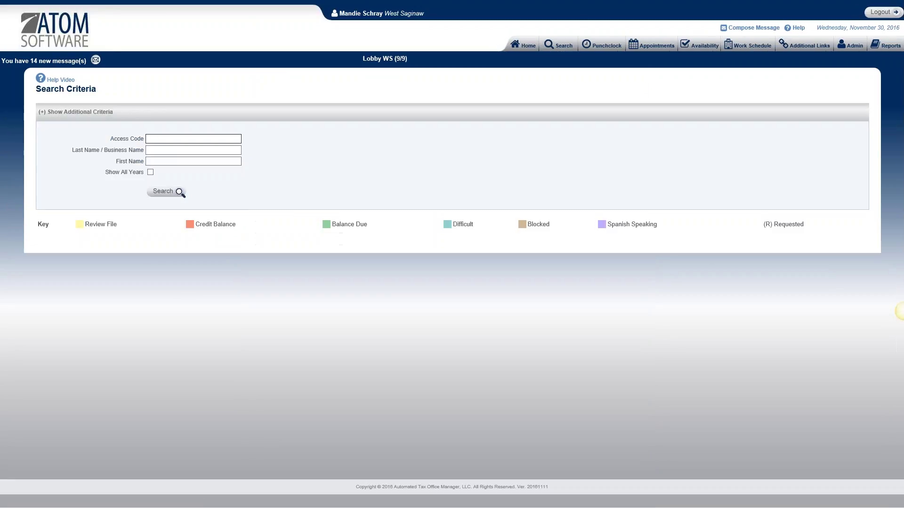
Search for the client using partial last and first names to list their seven records
click(204, 151)
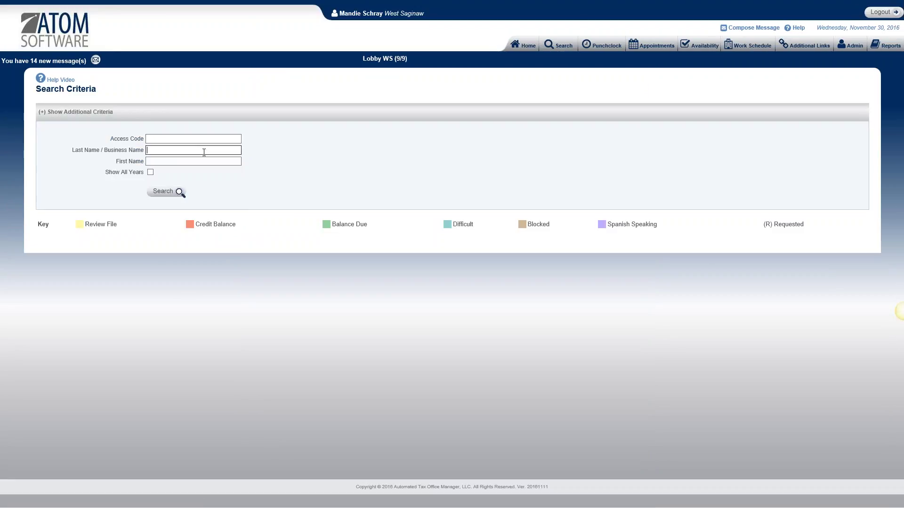
text(bish)
key(Tab)
text(m)
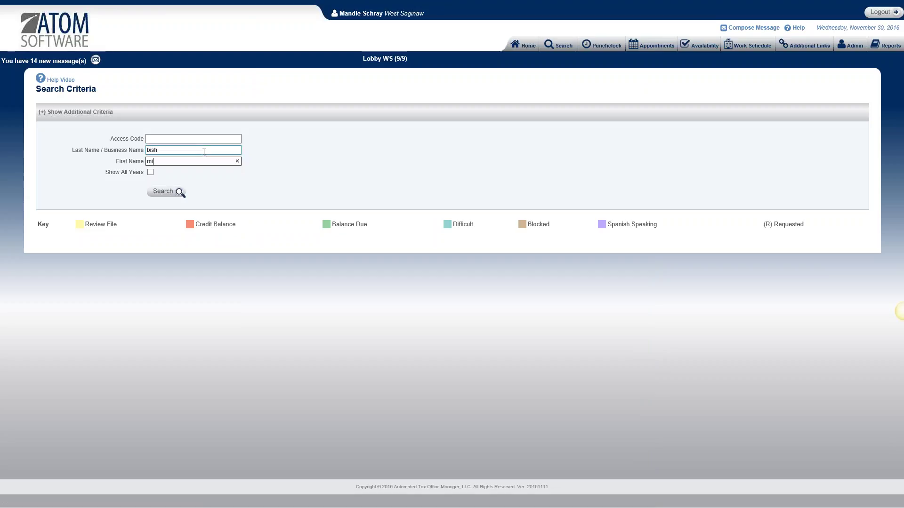
text(i)
key(Return)
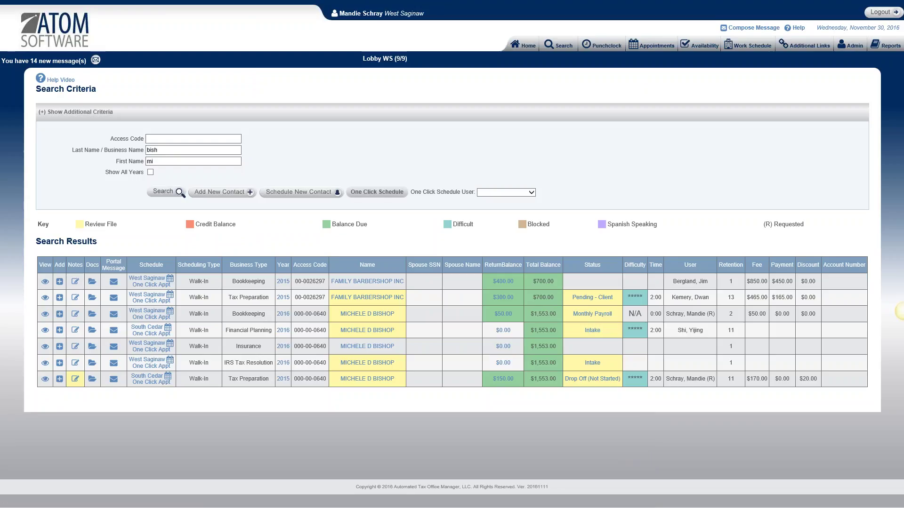
Open the client's South Cedar Tax Preparation account and review the Transaction Type list without choosing one
click(45, 379)
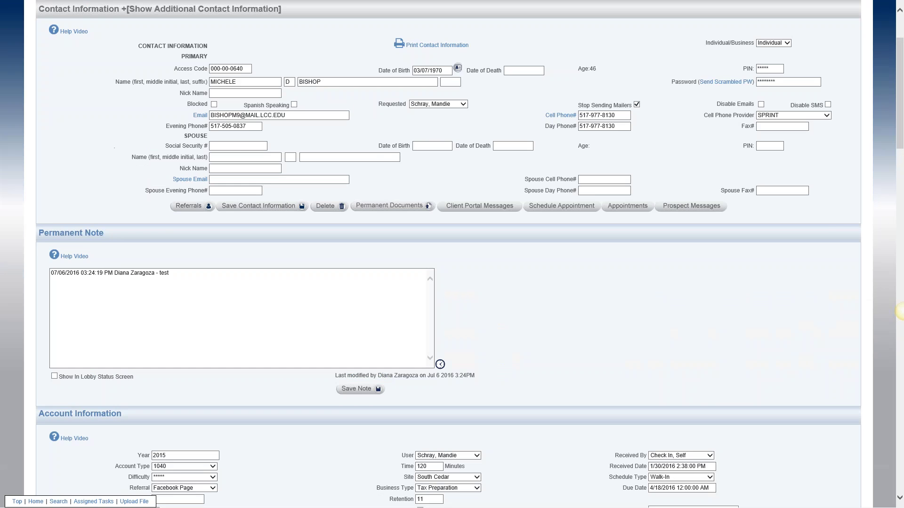
scroll(204, 284, down, 15)
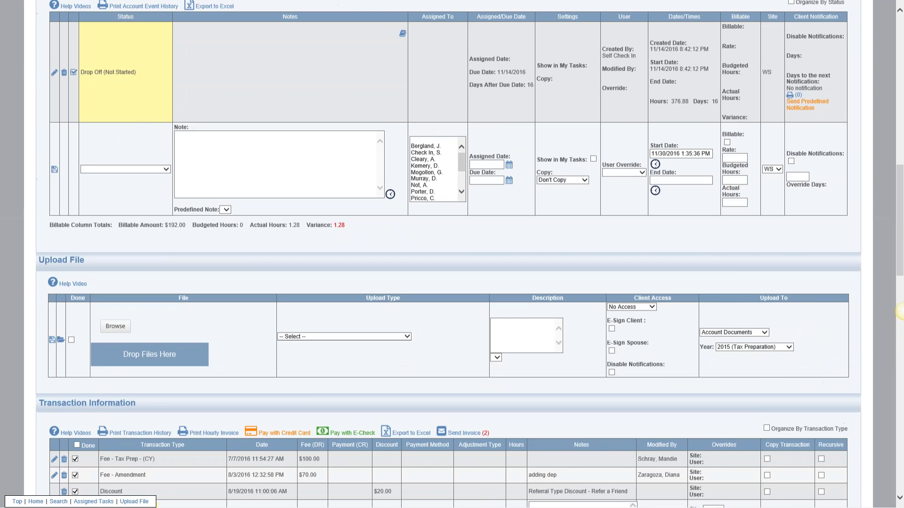
scroll(128, 274, down, 1)
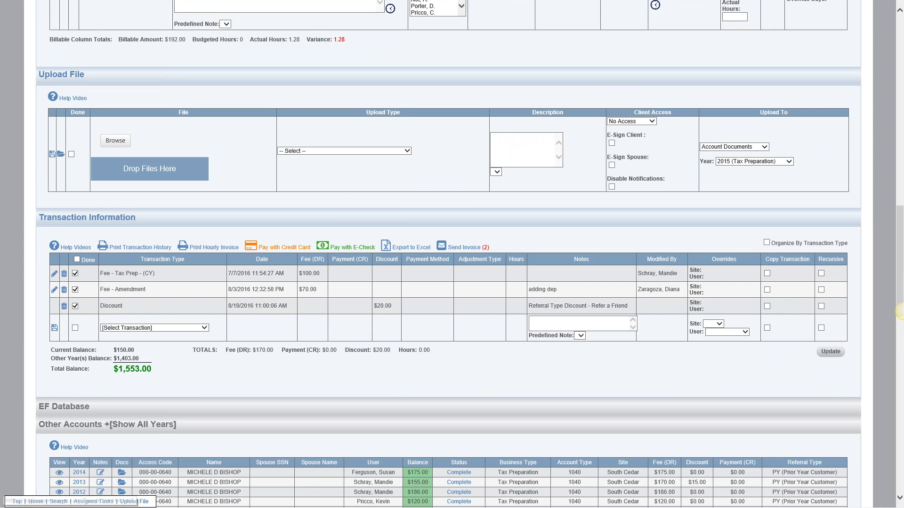
click(186, 330)
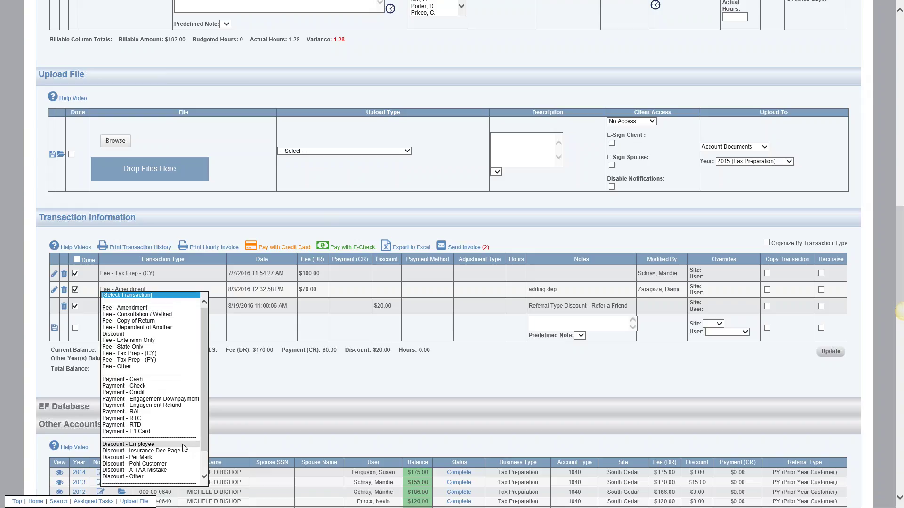
click(267, 381)
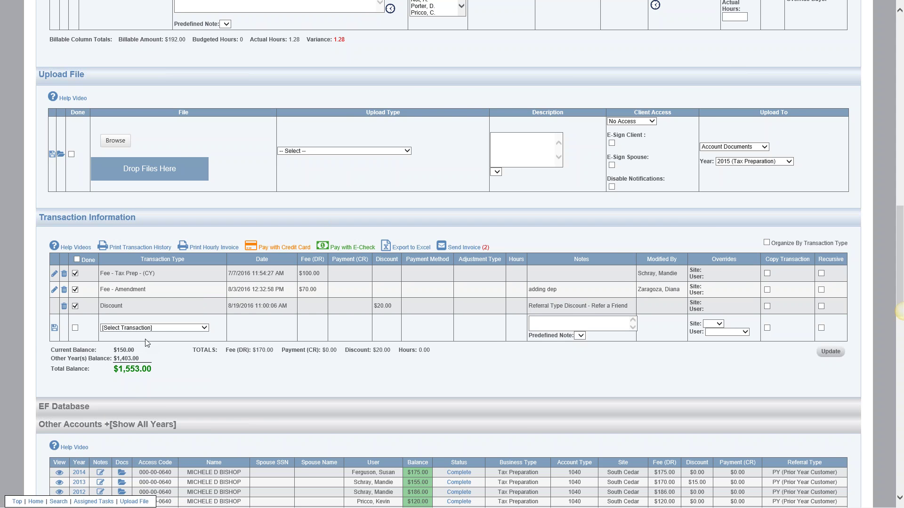
scroll(705, 220, up, 5)
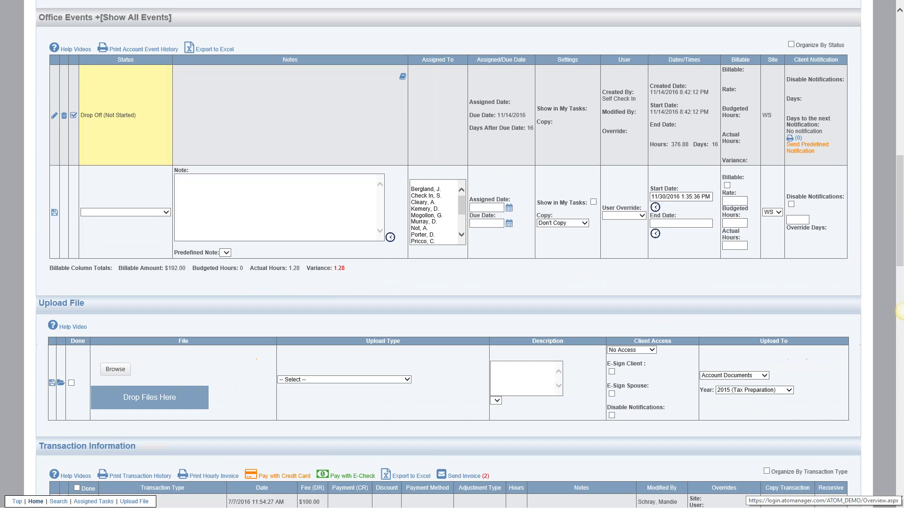
Go to the Admin menu's Transaction Types page listing all customized types
scroll(541, 270, up, 10)
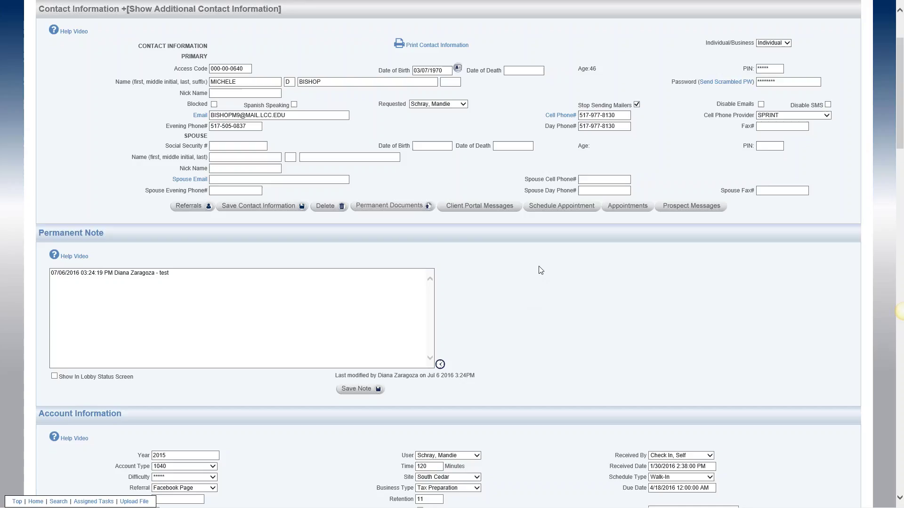
scroll(540, 270, up, 3)
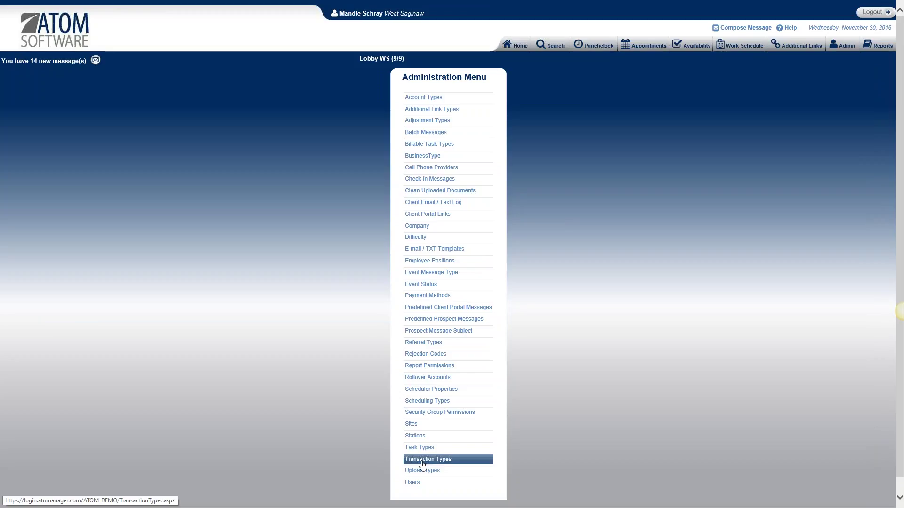
click(422, 462)
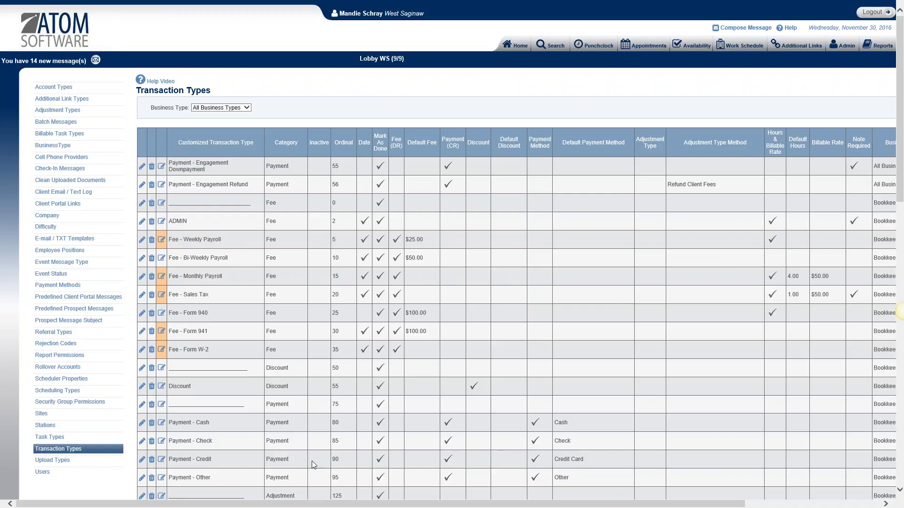
Scroll the Transaction Types grid right to see its columns, then expand the Business Type filter
drag(319, 505, 386, 506)
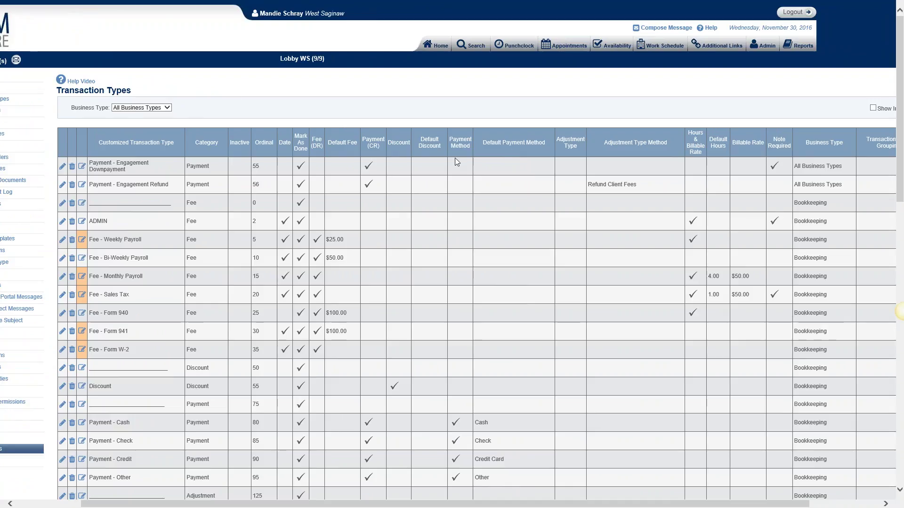
click(152, 108)
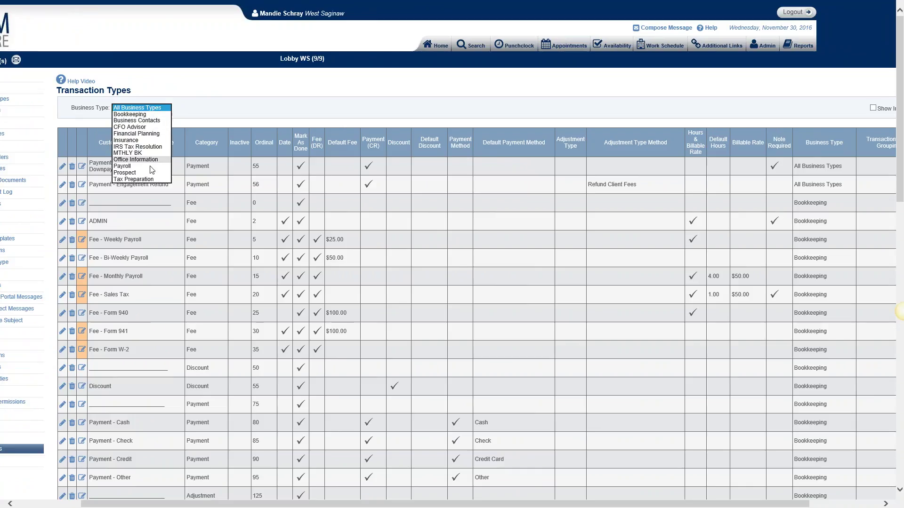
click(149, 181)
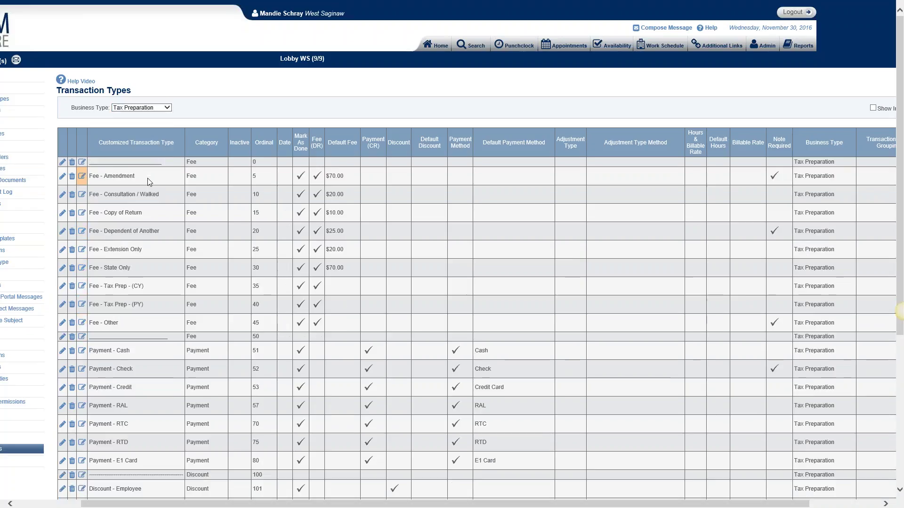
scroll(148, 182, down, 3)
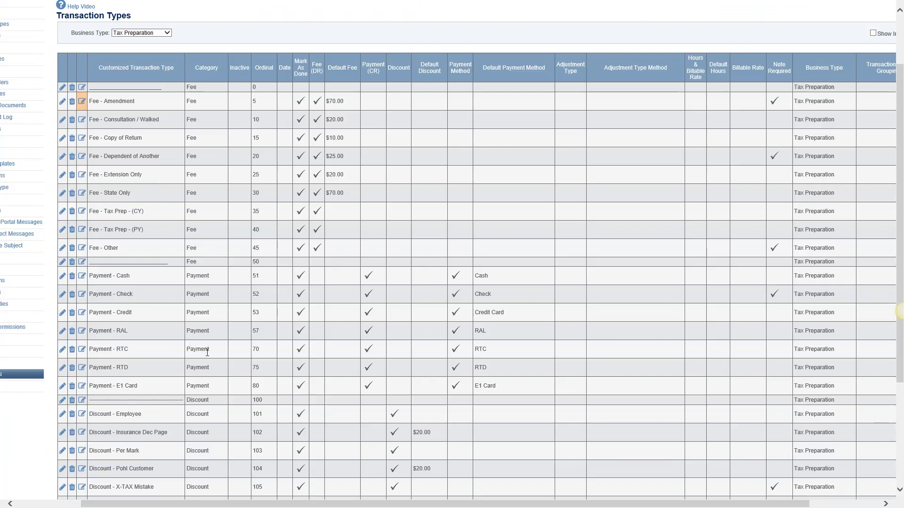
scroll(219, 458, down, 5)
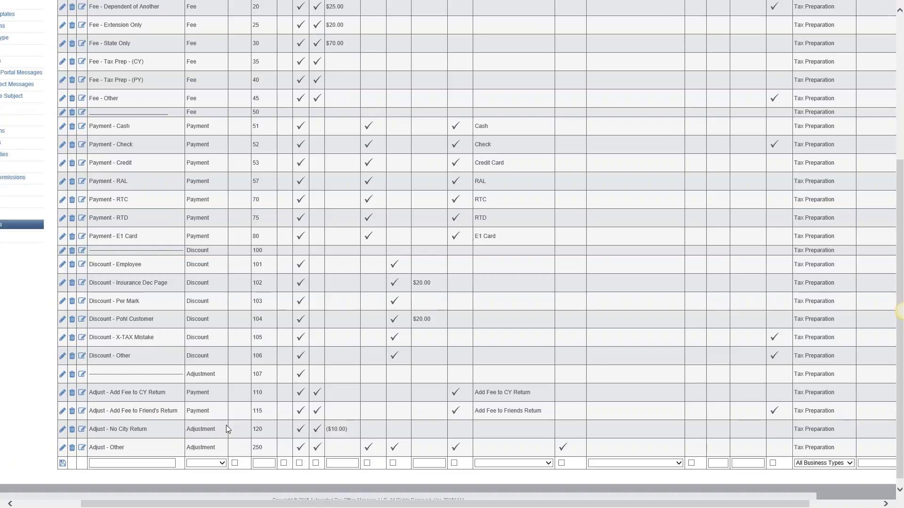
scroll(226, 428, up, 5)
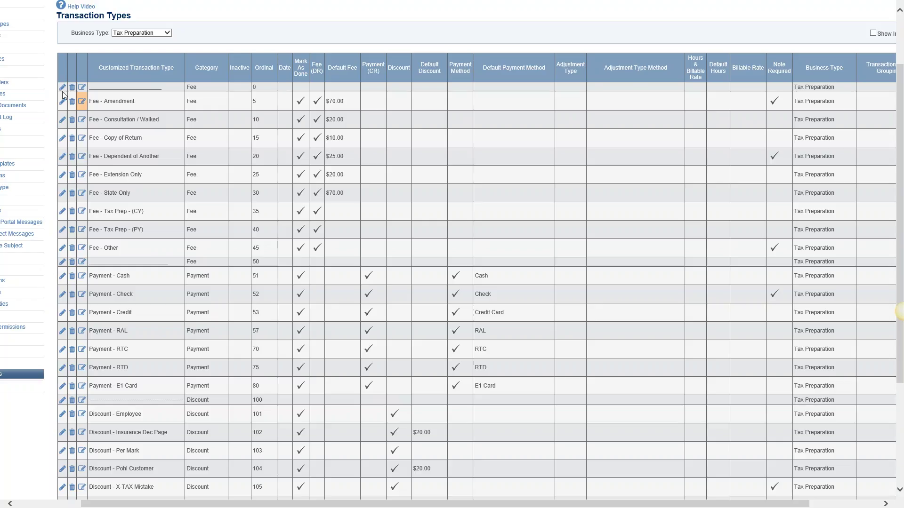
Edit the Fee - Amendment row, accept the linked-transactions caution, and expand its Category choices
click(72, 102)
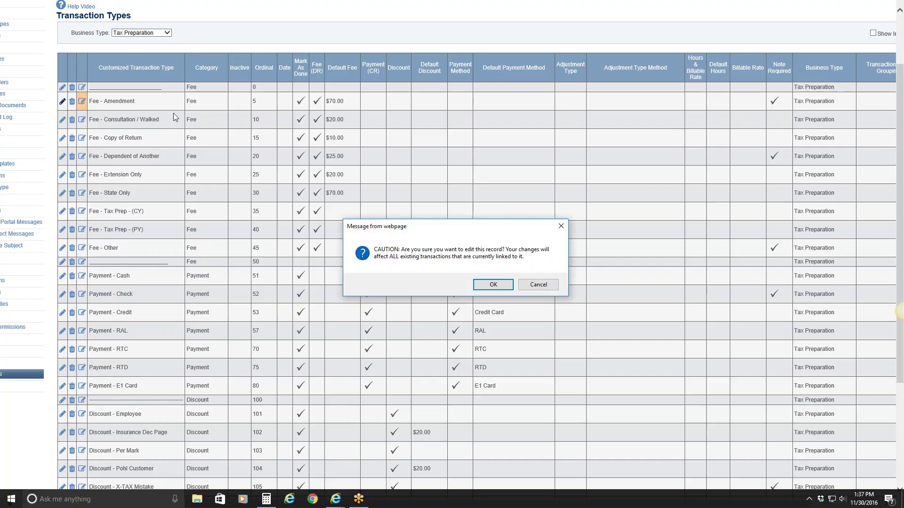
click(487, 288)
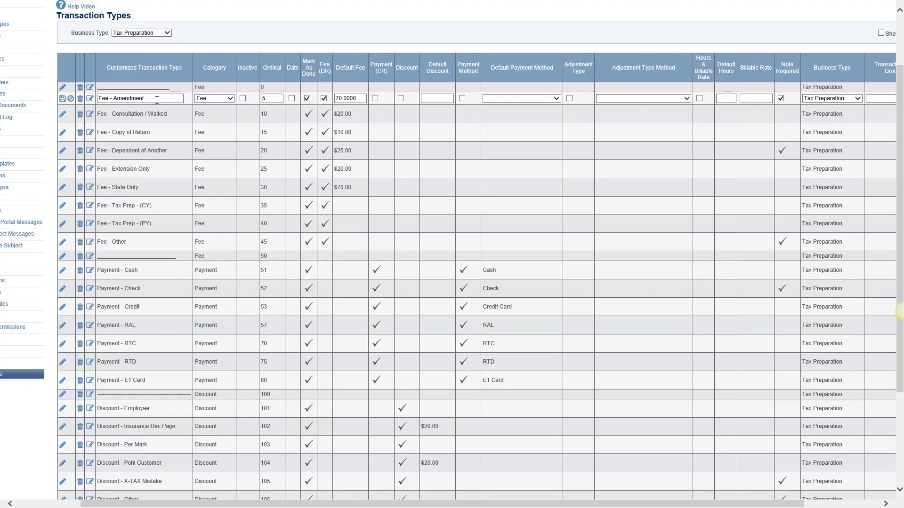
click(226, 100)
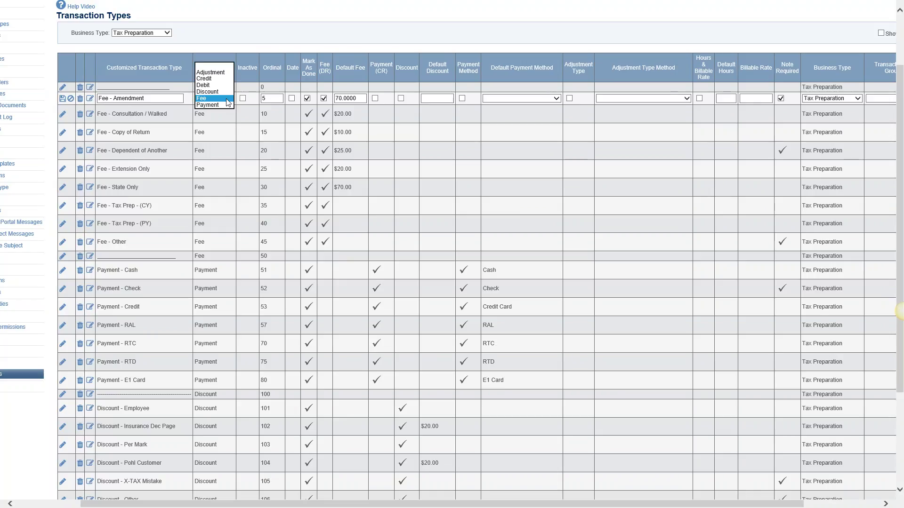
Keep Fee as the Fee - Amendment category and save the edited row
click(227, 101)
click(228, 101)
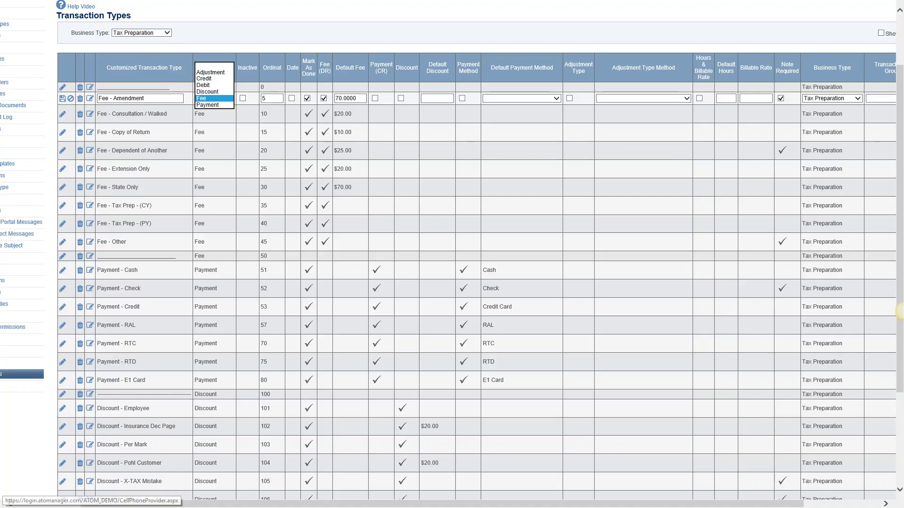
click(224, 97)
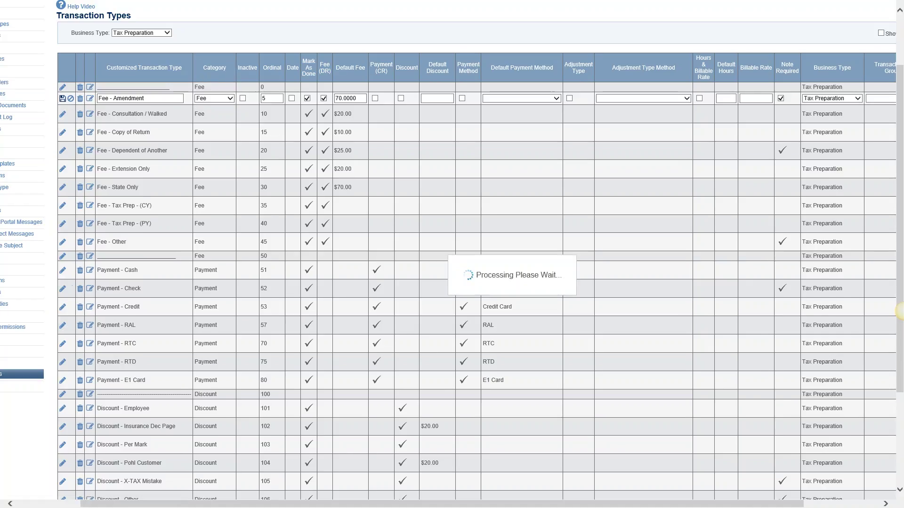
Scroll through the table and back up to confirm Record Saved for Fee - Amendment at $70.00
scroll(209, 382, down, 1)
scroll(208, 379, down, 2)
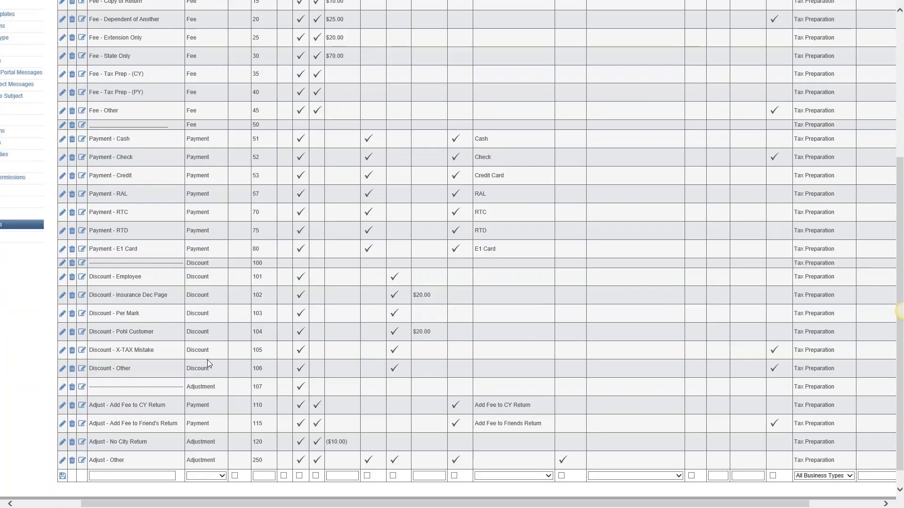
scroll(208, 360, up, 5)
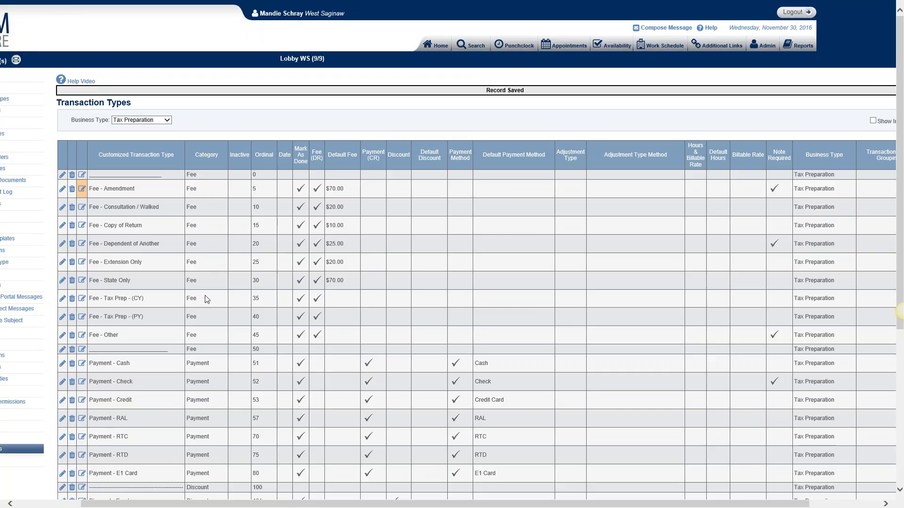
scroll(206, 299, down, 2)
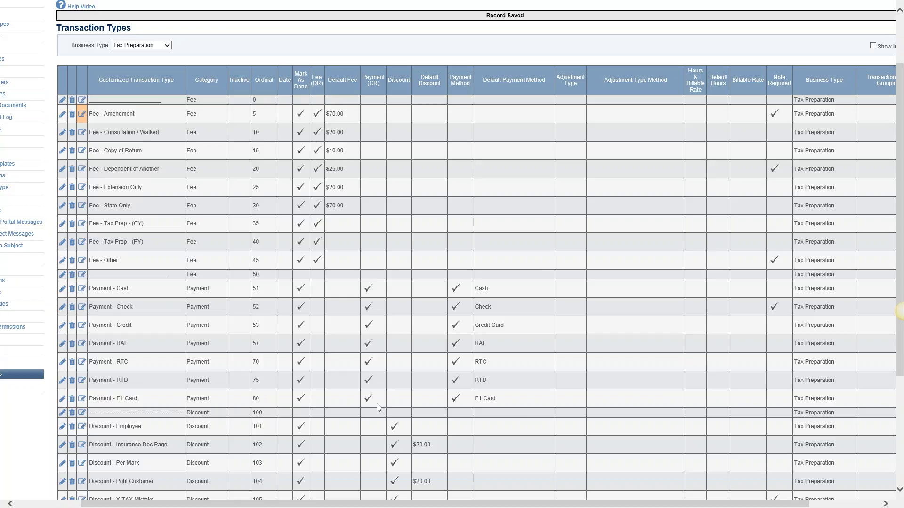
scroll(376, 403, down, 1)
scroll(377, 403, up, 1)
scroll(446, 506, left, 2)
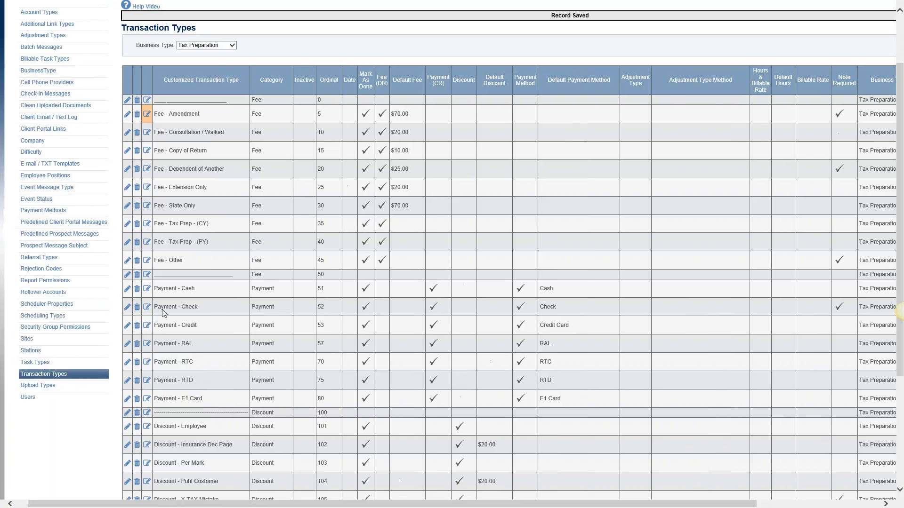
click(49, 215)
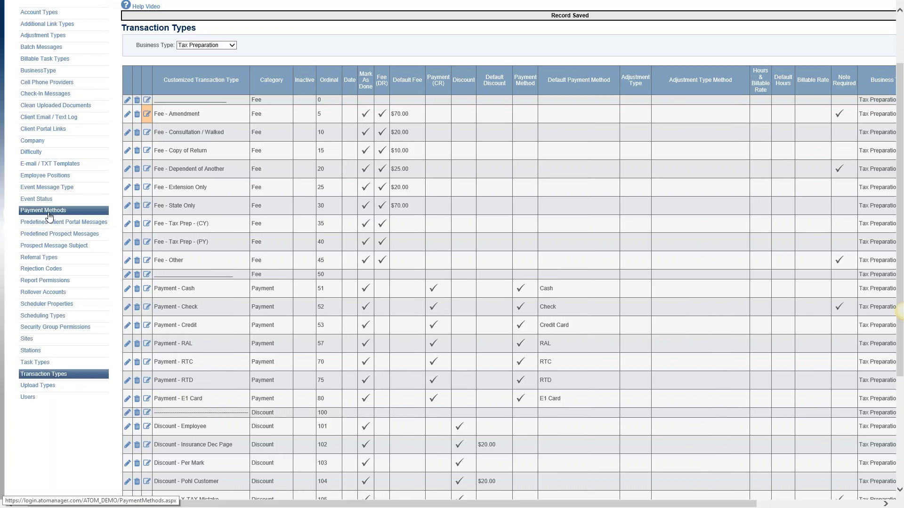